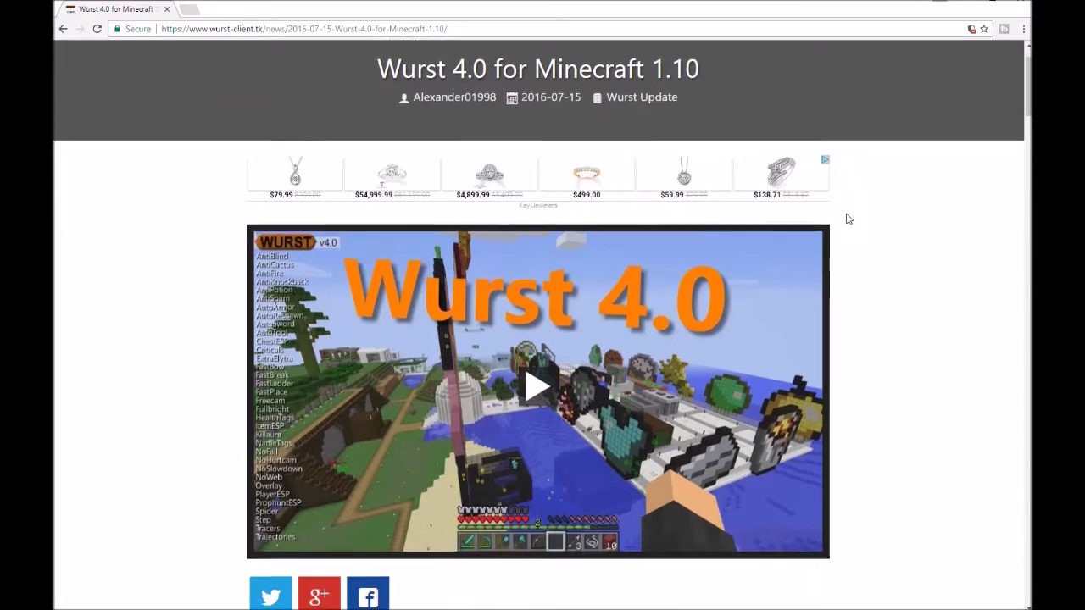
Look through the Wurst 4.0 for Minecraft 1.10 news page and check its web address
{"action": "scroll", "coordinate": [851, 225], "scroll_direction": "up", "scroll_amount": 1}
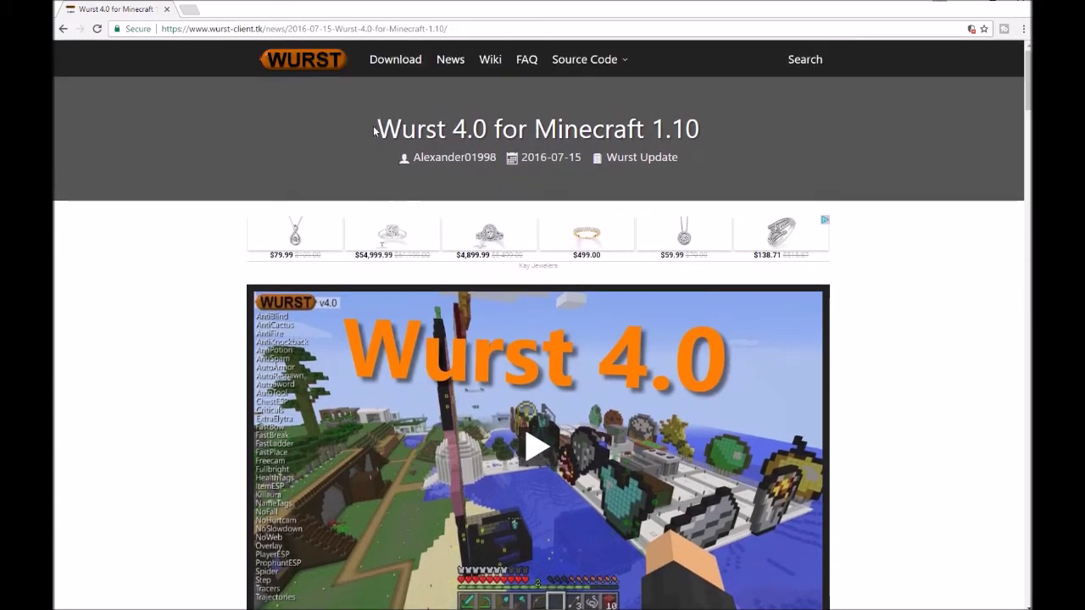
{"action": "left_click_drag", "start_coordinate": [374, 130], "coordinate": [337, 127]}
{"action": "scroll", "coordinate": [170, 288], "scroll_direction": "down", "scroll_amount": 2}
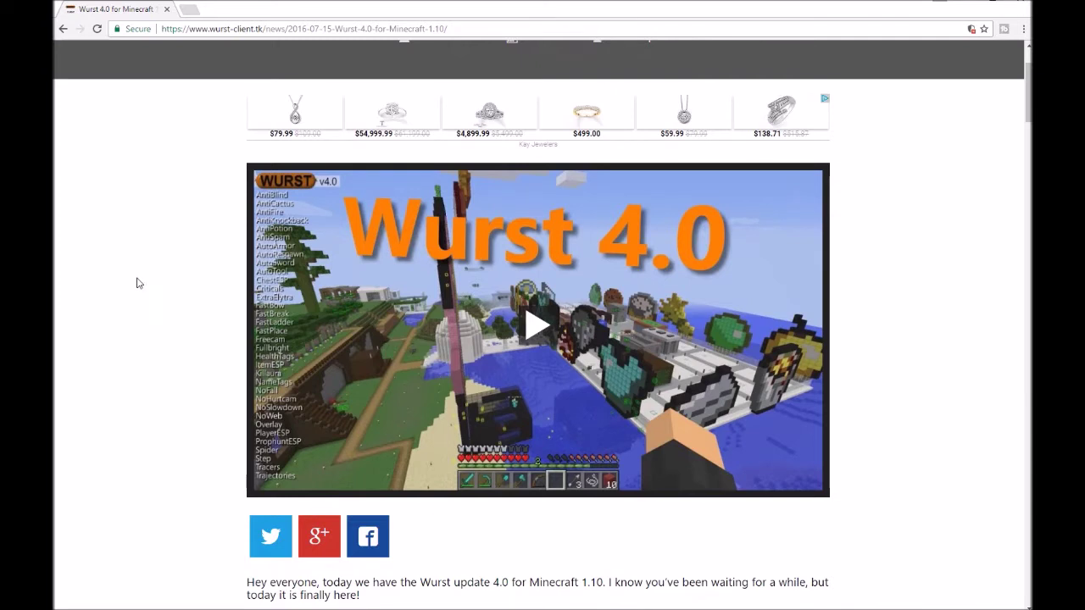
{"action": "scroll", "coordinate": [127, 283], "scroll_direction": "down", "scroll_amount": 1}
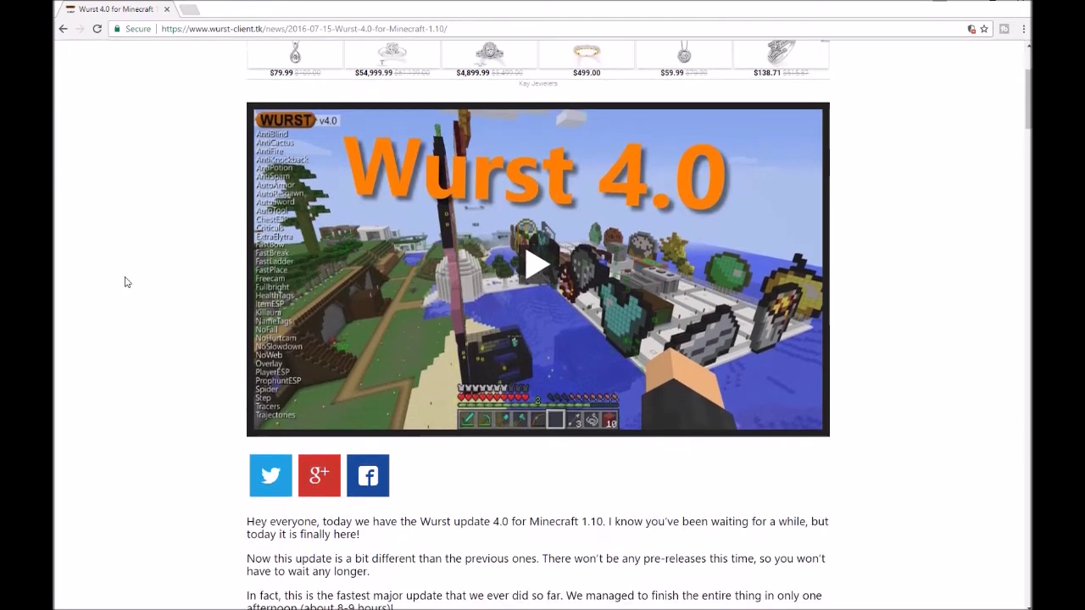
{"action": "scroll", "coordinate": [126, 281], "scroll_direction": "down", "scroll_amount": 1}
{"action": "scroll", "coordinate": [128, 281], "scroll_direction": "up", "scroll_amount": 4}
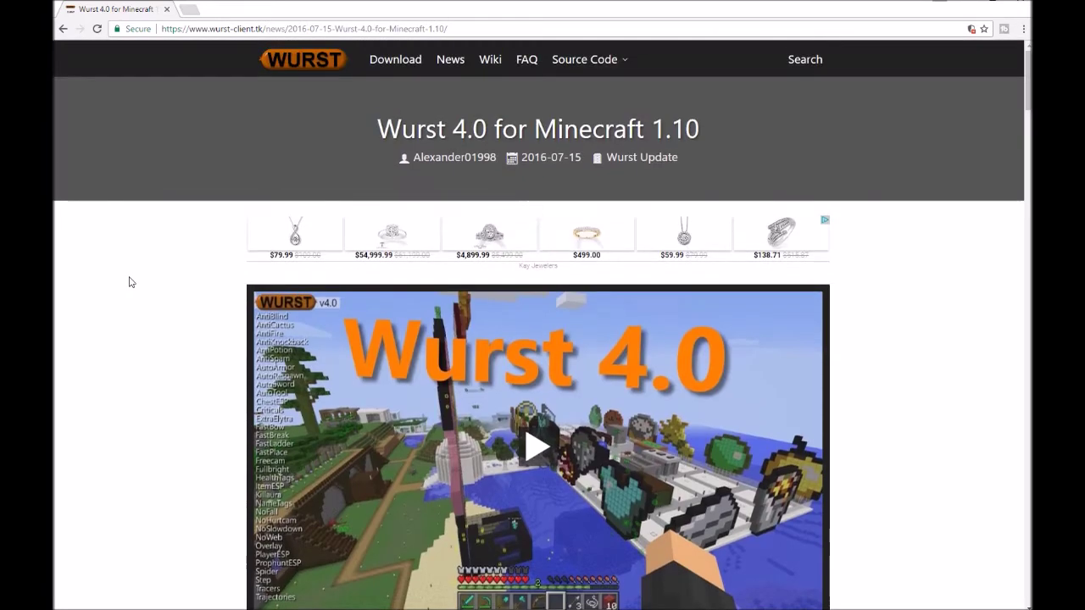
{"action": "left_click", "coordinate": [452, 28]}
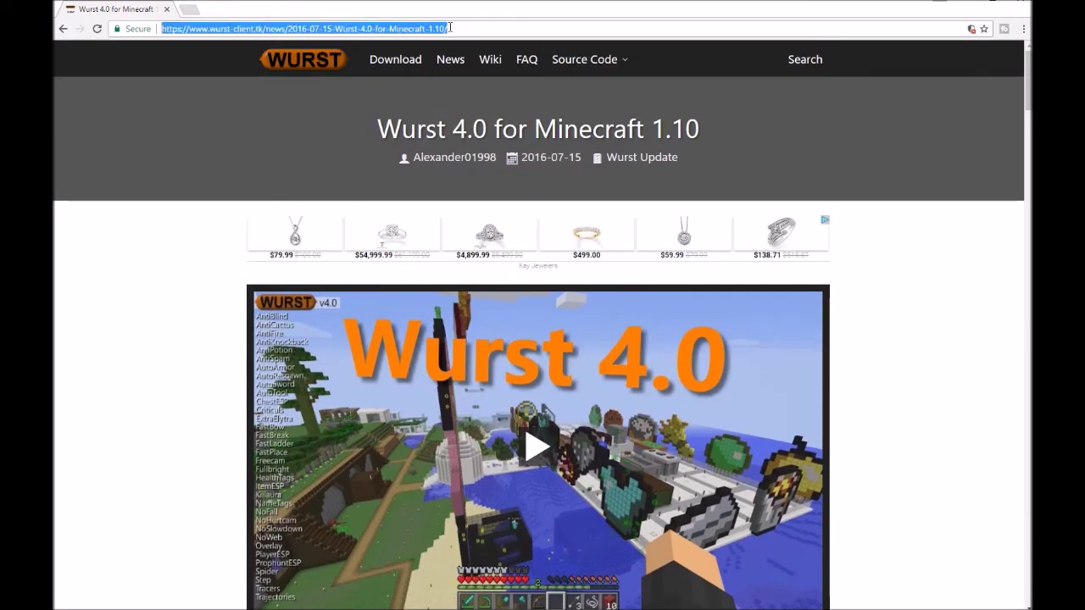
{"action": "left_click", "coordinate": [116, 345]}
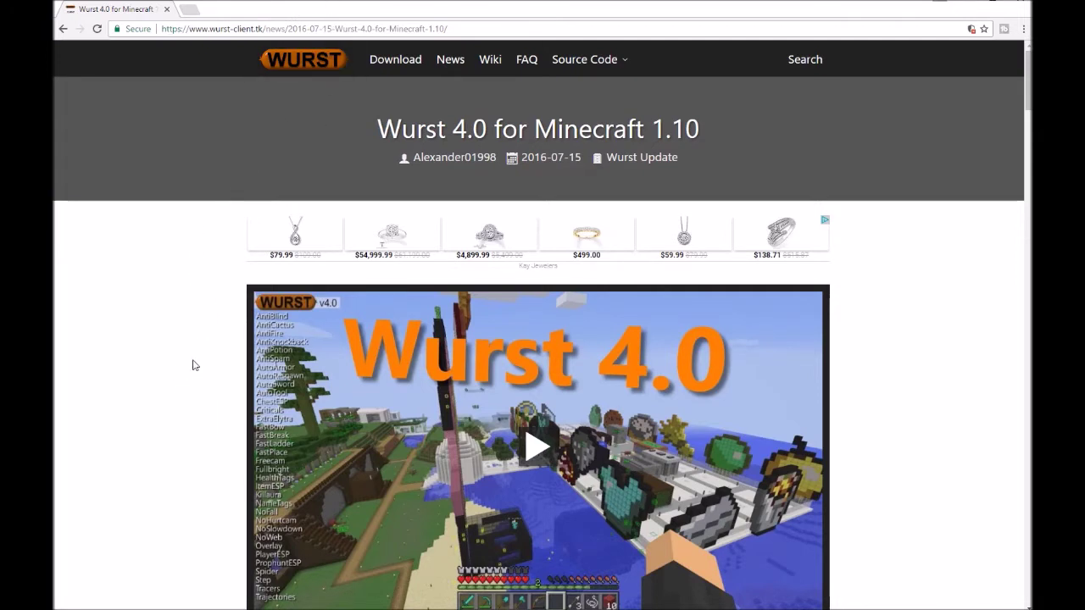
{"action": "scroll", "coordinate": [195, 365], "scroll_direction": "down", "scroll_amount": 8}
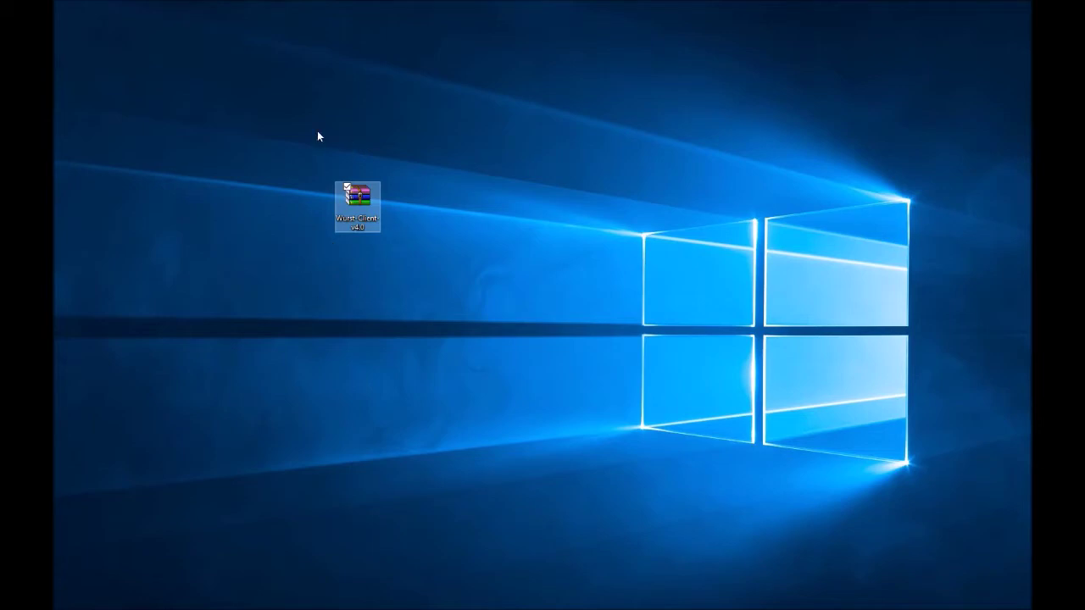
Reposition the Wurst-Client-v4.0 archive on the desktop so it stays clear of other windows
{"action": "left_click_drag", "start_coordinate": [319, 135], "coordinate": [492, 216]}
{"action": "left_click_drag", "start_coordinate": [360, 199], "coordinate": [727, 151]}
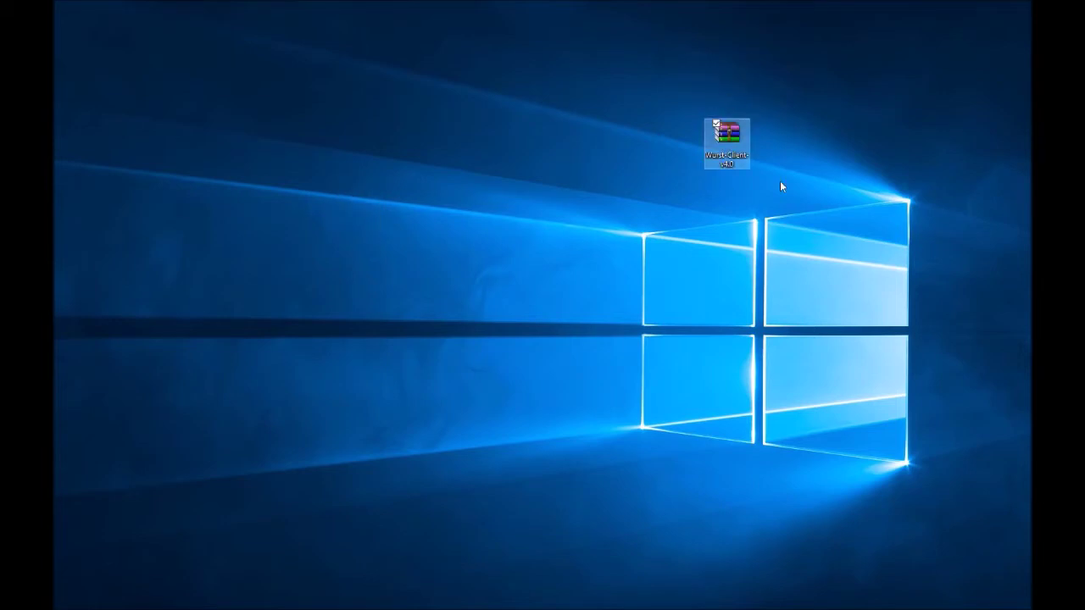
{"action": "left_click", "coordinate": [677, 162]}
Open the versions folder inside .minecraft in AppData Roaming, keeping the desktop archive reachable beside its window
{"action": "key", "text": "super+r"}
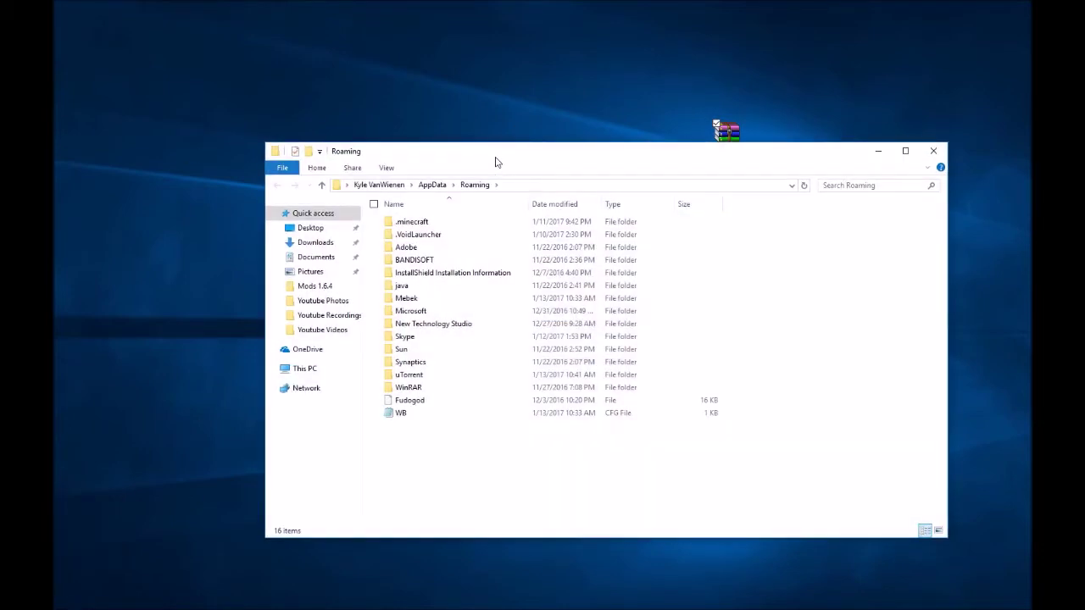
{"action": "left_click_drag", "start_coordinate": [496, 162], "coordinate": [362, 129]}
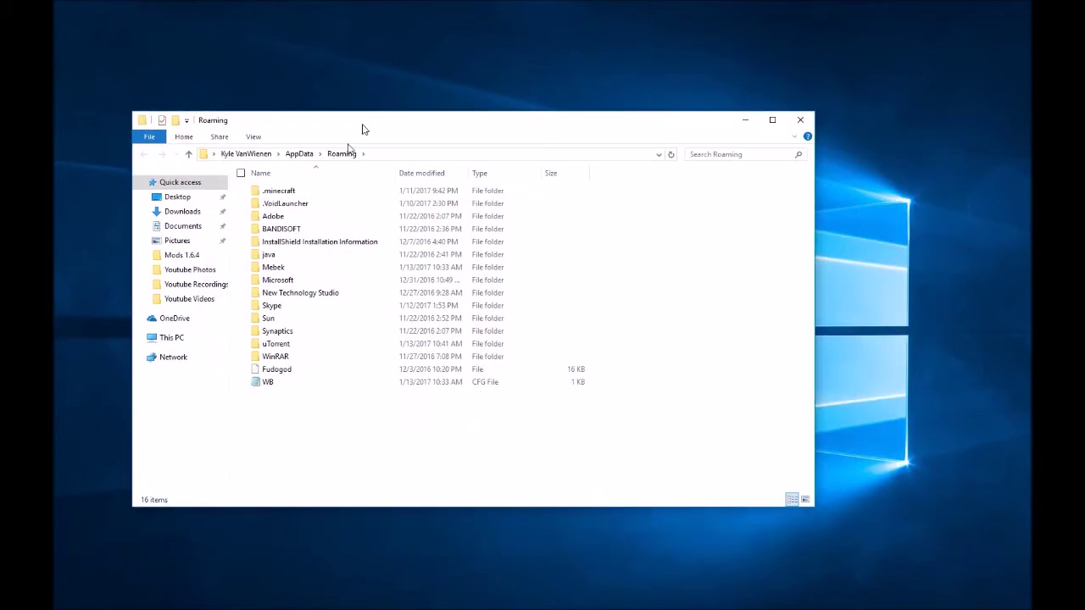
{"action": "double_click", "coordinate": [305, 193]}
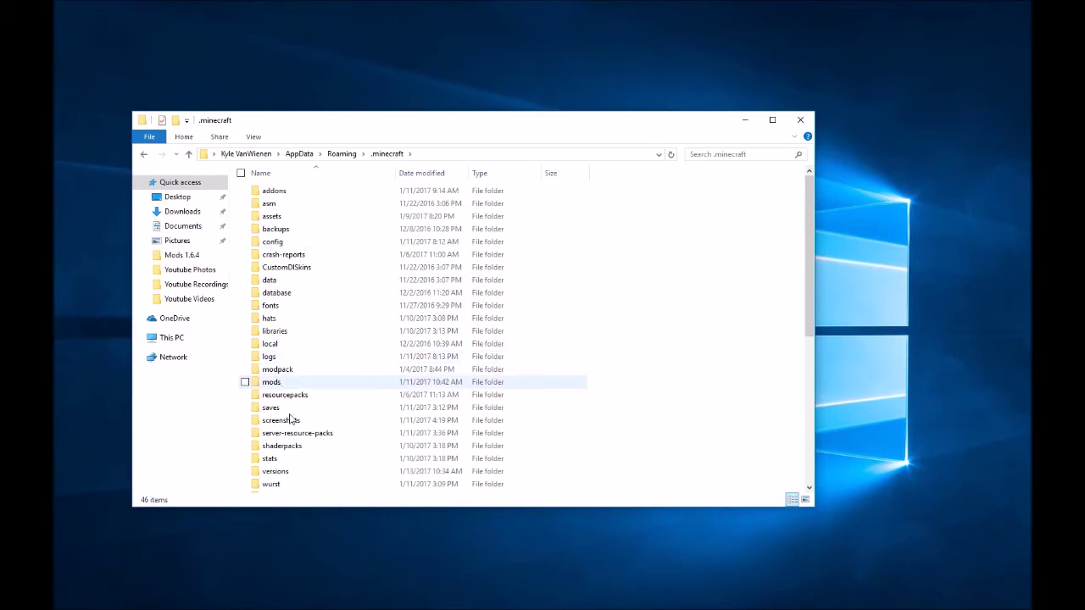
{"action": "double_click", "coordinate": [281, 475]}
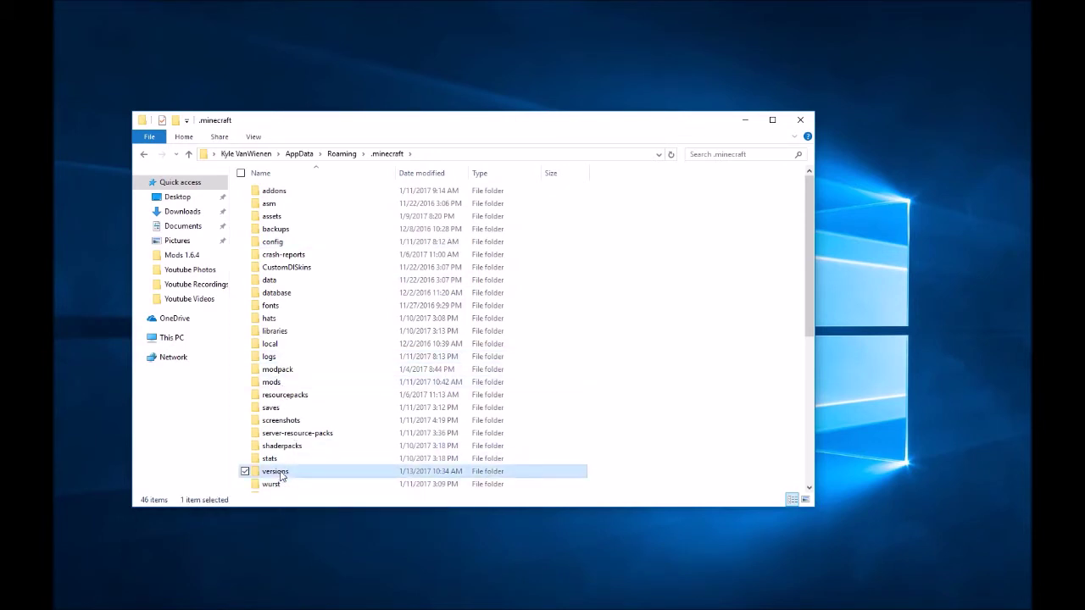
{"action": "left_click_drag", "start_coordinate": [392, 124], "coordinate": [458, 180]}
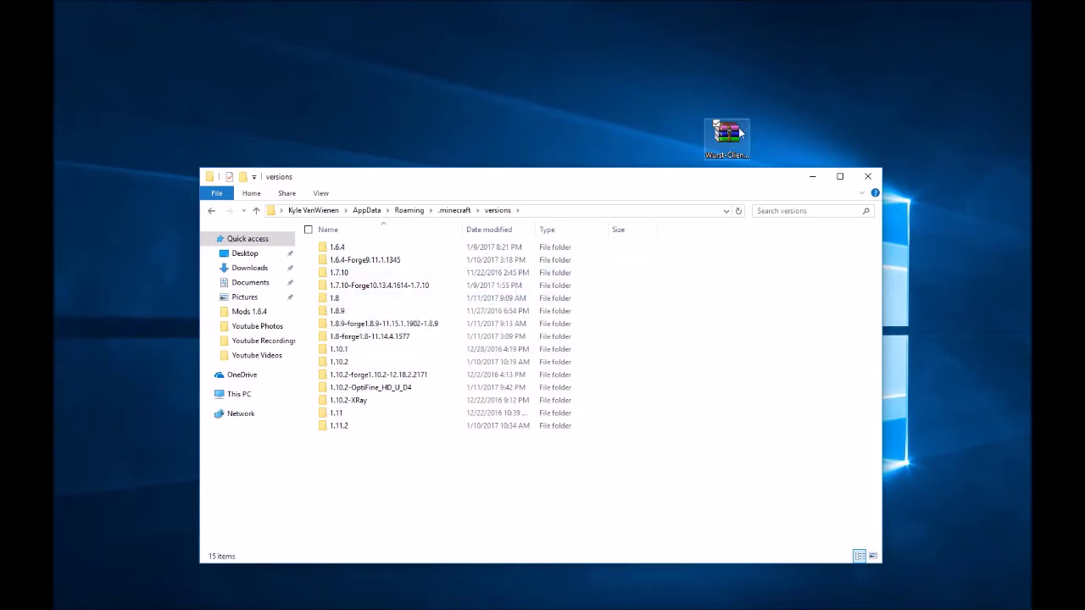
Open the Wurst-Client-v4.0 archive, dismiss the WinRAR trial notification and arrange its window above the versions folder
{"action": "left_click_drag", "start_coordinate": [739, 133], "coordinate": [693, 134]}
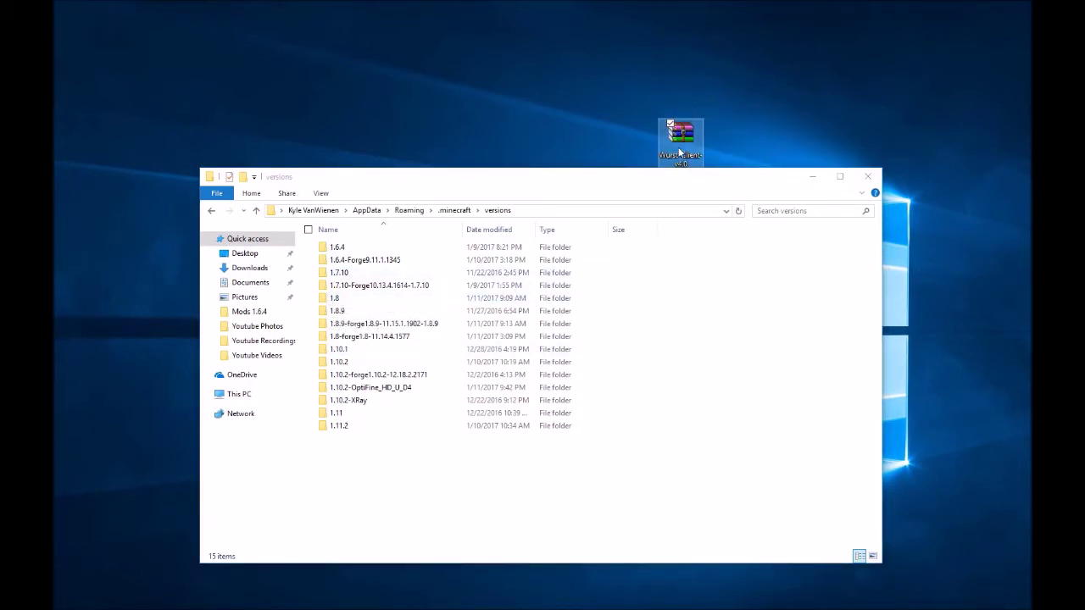
{"action": "double_click", "coordinate": [682, 144]}
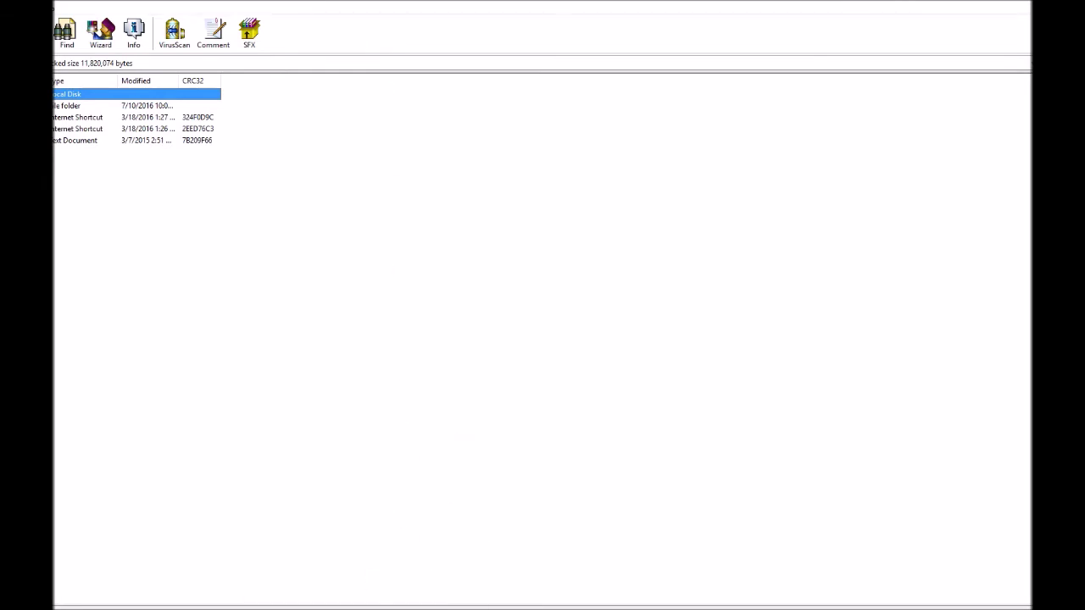
{"action": "mouse_move", "coordinate": [460, 540]}
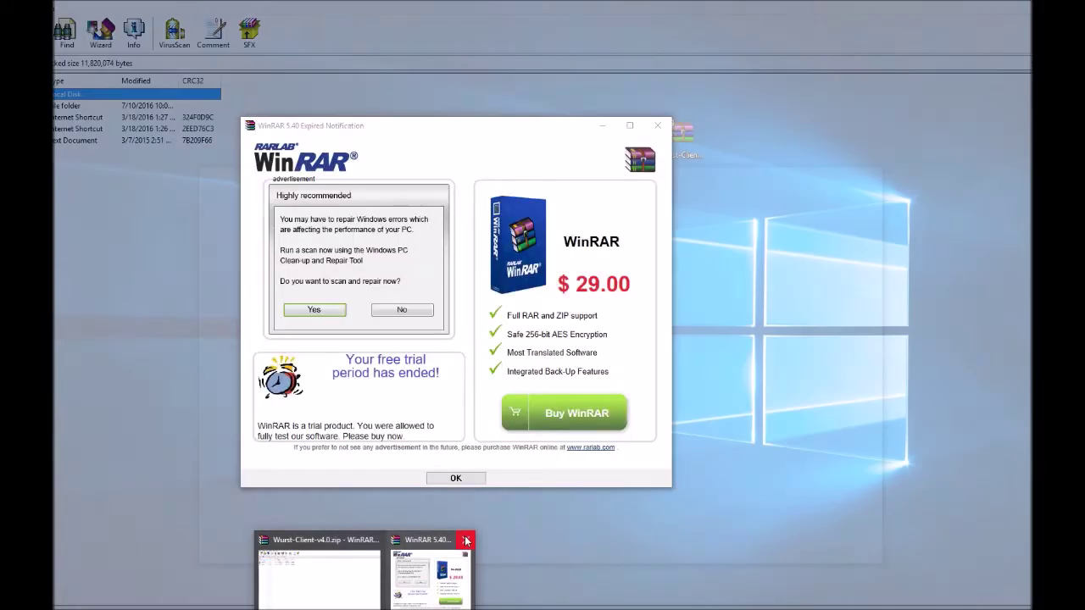
{"action": "left_click", "coordinate": [463, 538]}
{"action": "left_click", "coordinate": [415, 14]}
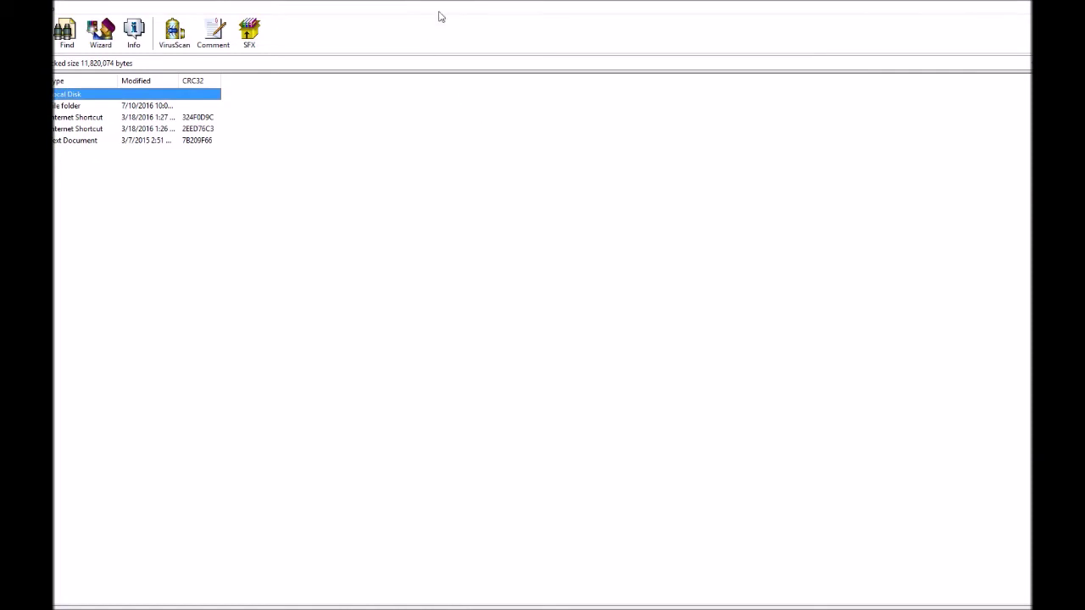
{"action": "key", "text": "super+Down"}
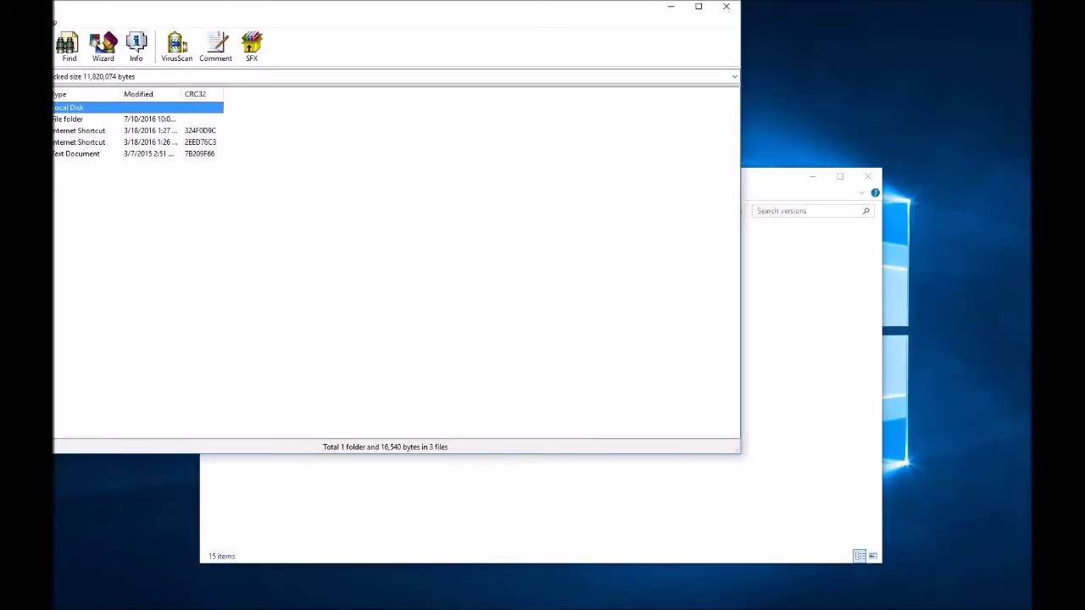
{"action": "left_click_drag", "start_coordinate": [6, 9], "coordinate": [219, 17]}
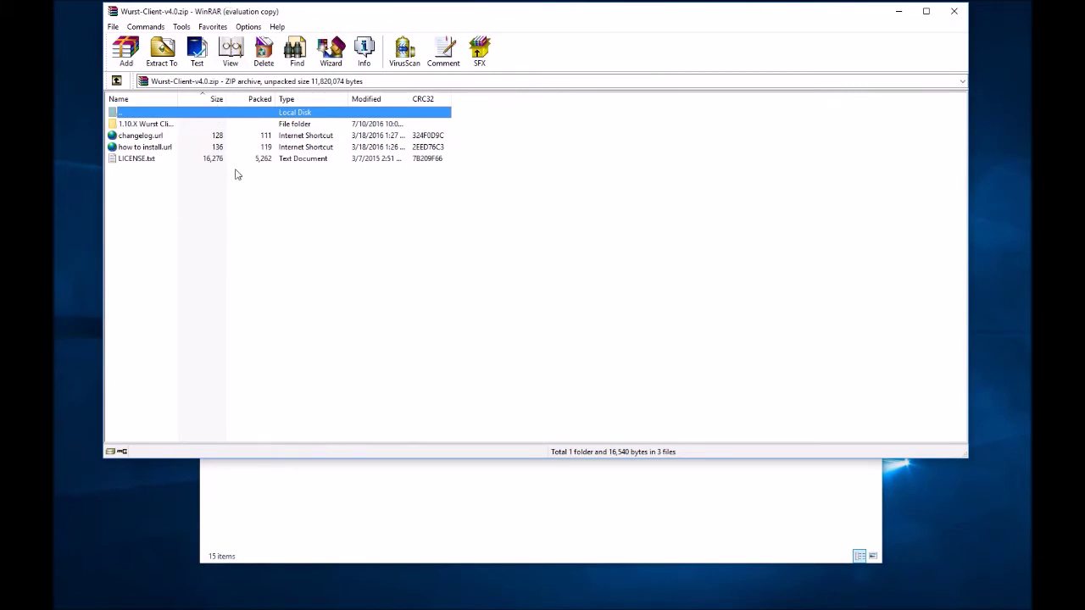
Examine the archive's files and the contents of its 1.10.X Wurst Client folder, returning to the archive's root
{"action": "left_click", "coordinate": [146, 158]}
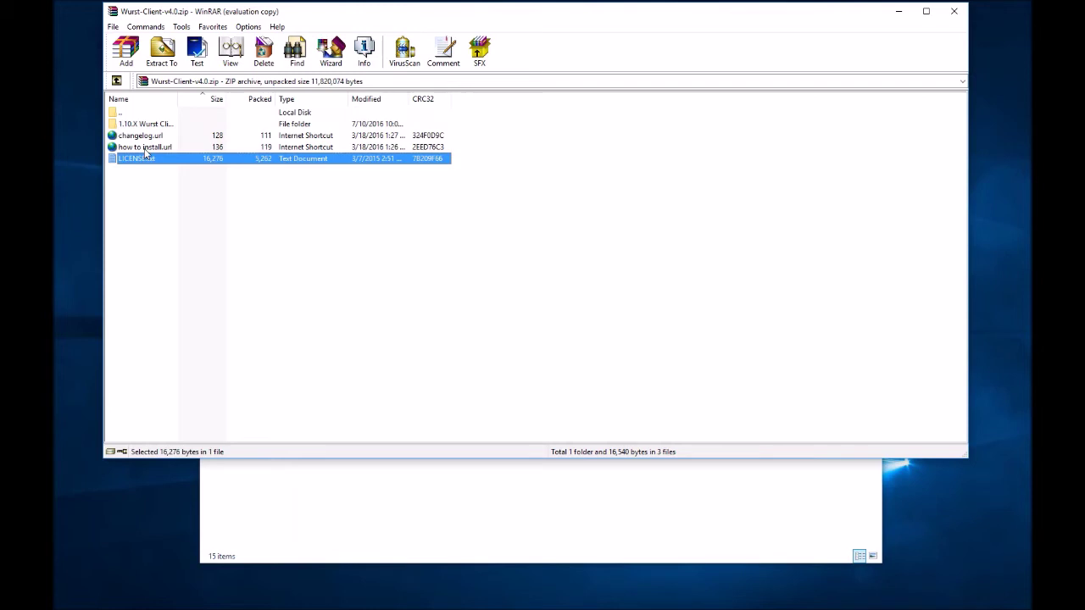
{"action": "left_click", "coordinate": [146, 148]}
{"action": "left_click", "coordinate": [146, 137]}
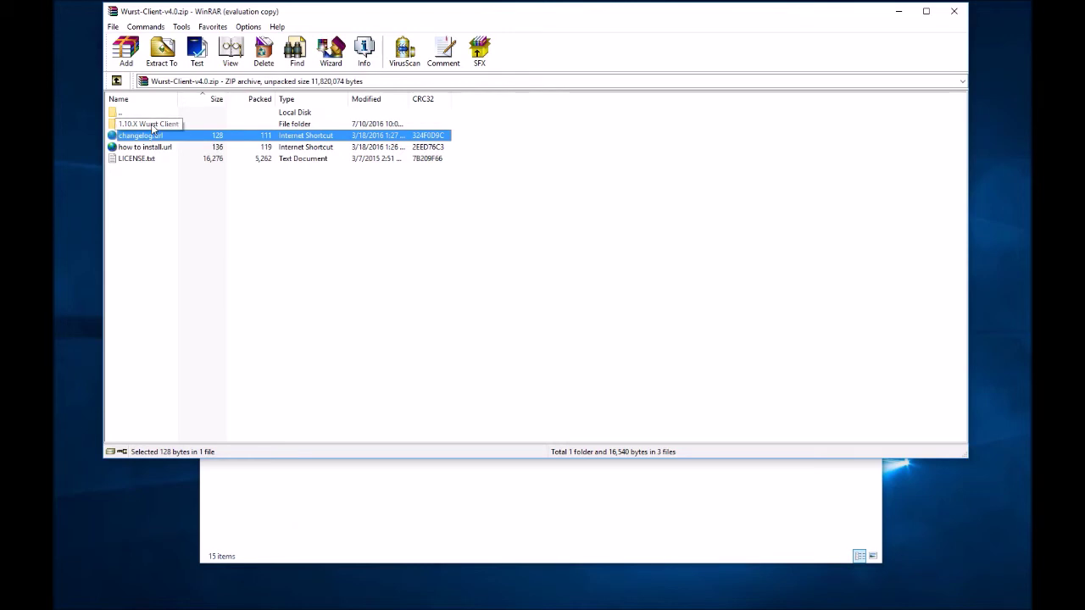
{"action": "left_click", "coordinate": [153, 126]}
{"action": "double_click", "coordinate": [153, 127]}
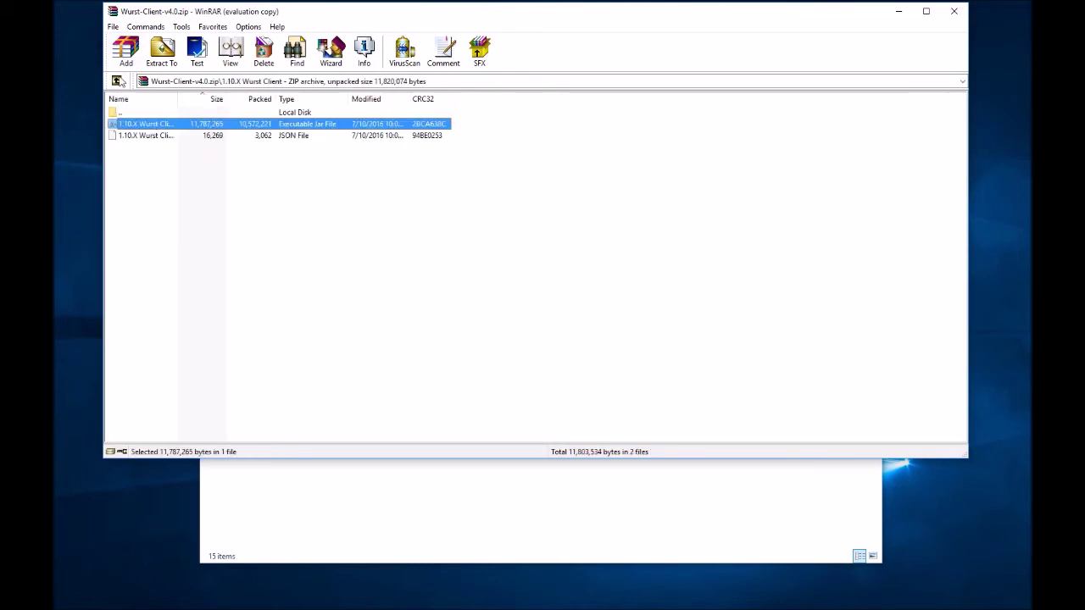
{"action": "left_click", "coordinate": [118, 82]}
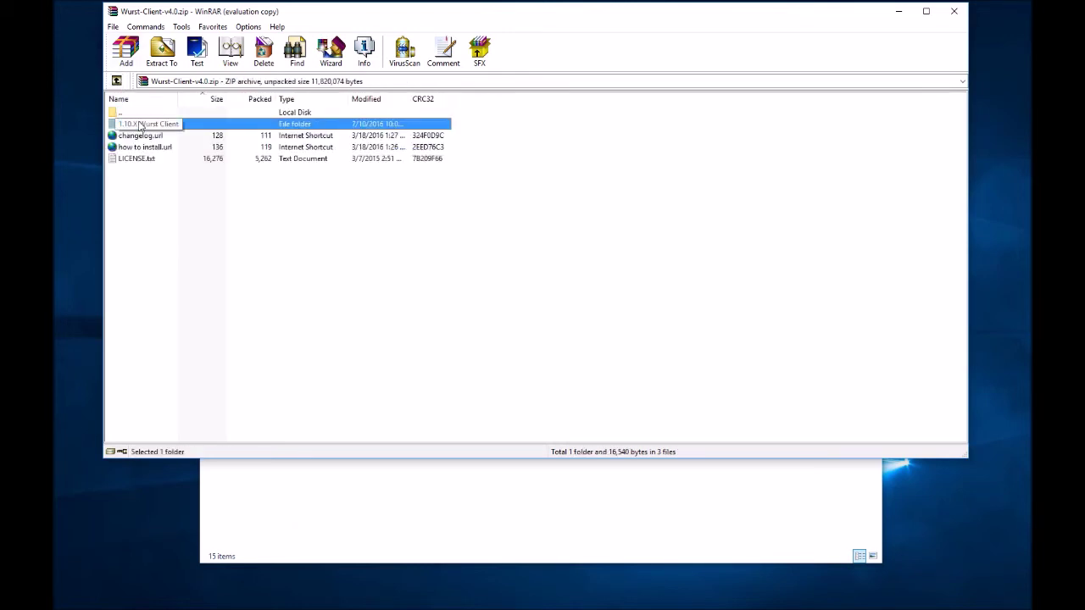
Extract the 1.10.X Wurst Client folder from the archive into the versions folder and close the archive
{"action": "left_click_drag", "start_coordinate": [140, 127], "coordinate": [490, 491]}
{"action": "left_click", "coordinate": [475, 475]}
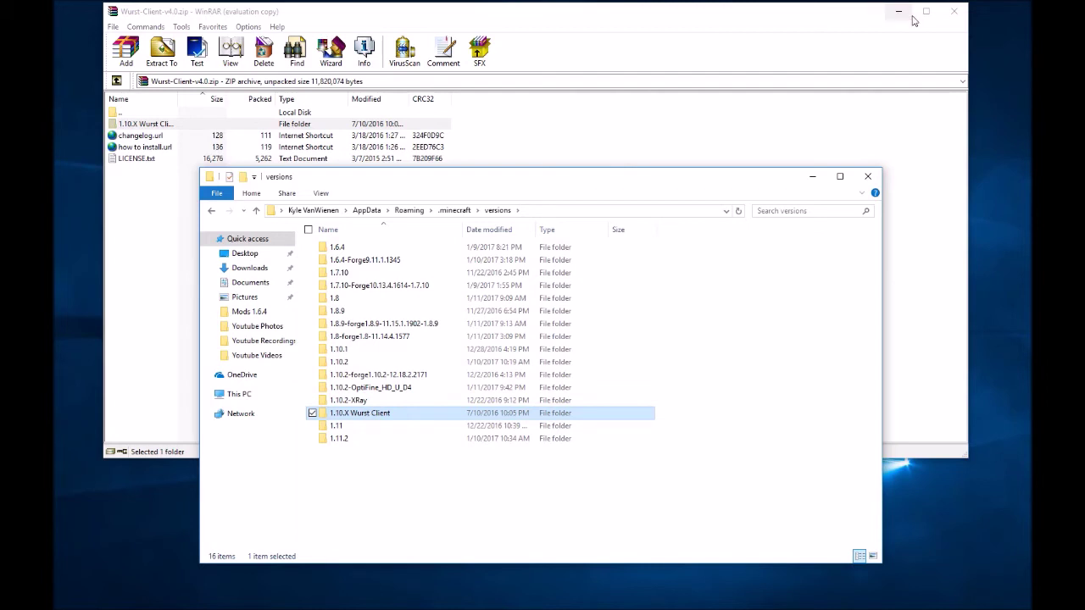
{"action": "left_click", "coordinate": [954, 11]}
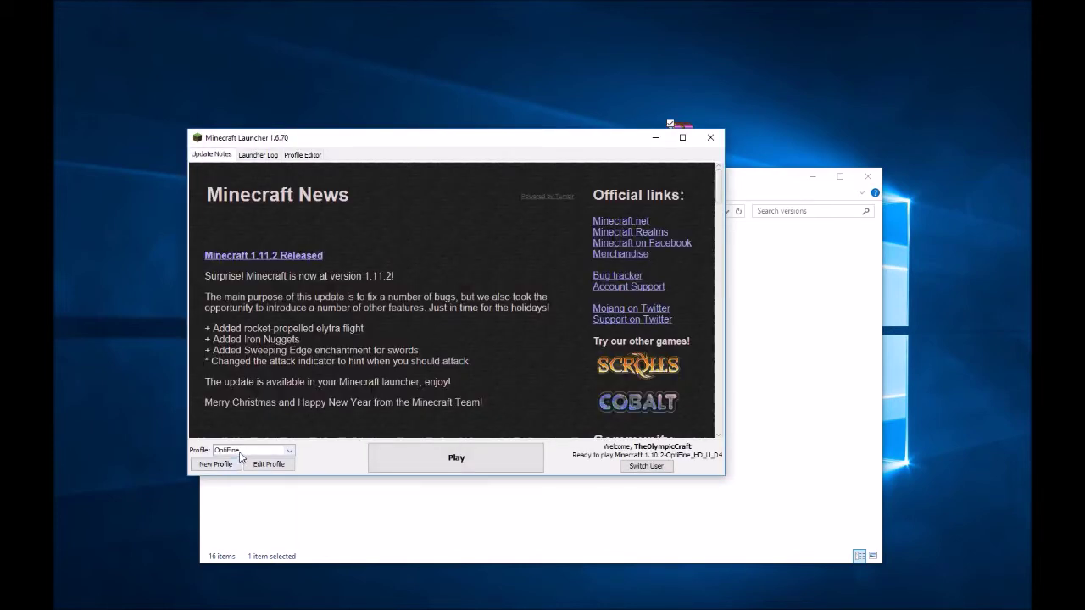
Create a Minecraft launcher profile named Wurst from the Worst profile, using version release 1.10.X Wurst Client
{"action": "left_click", "coordinate": [240, 456]}
{"action": "left_click", "coordinate": [229, 527]}
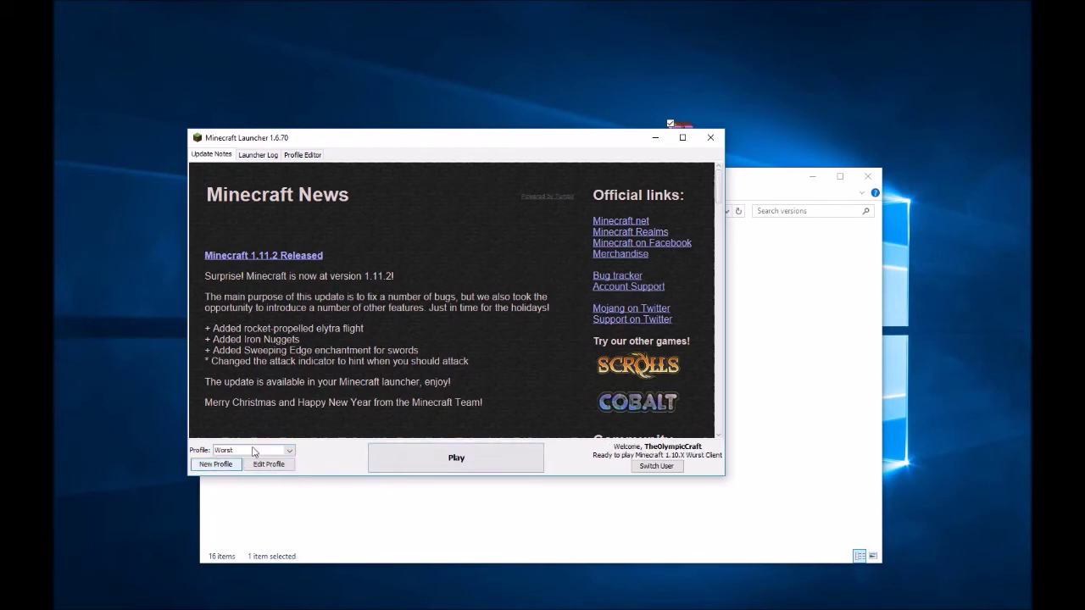
{"action": "left_click", "coordinate": [216, 464]}
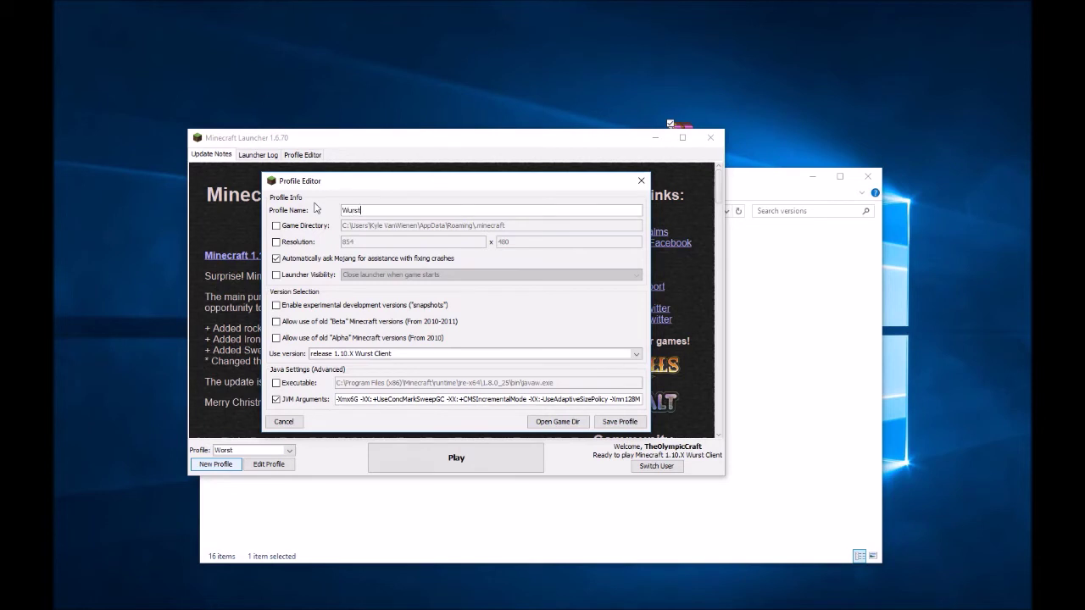
{"action": "left_click", "coordinate": [394, 353]}
{"action": "scroll", "coordinate": [404, 407], "scroll_direction": "down", "scroll_amount": 10}
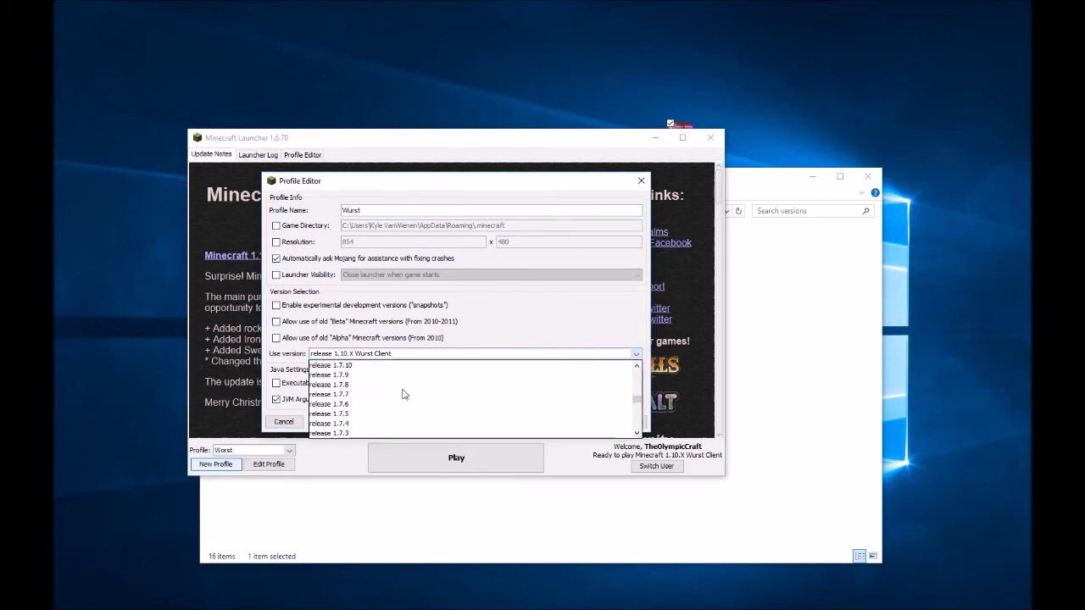
{"action": "scroll", "coordinate": [403, 429], "scroll_direction": "up", "scroll_amount": 10}
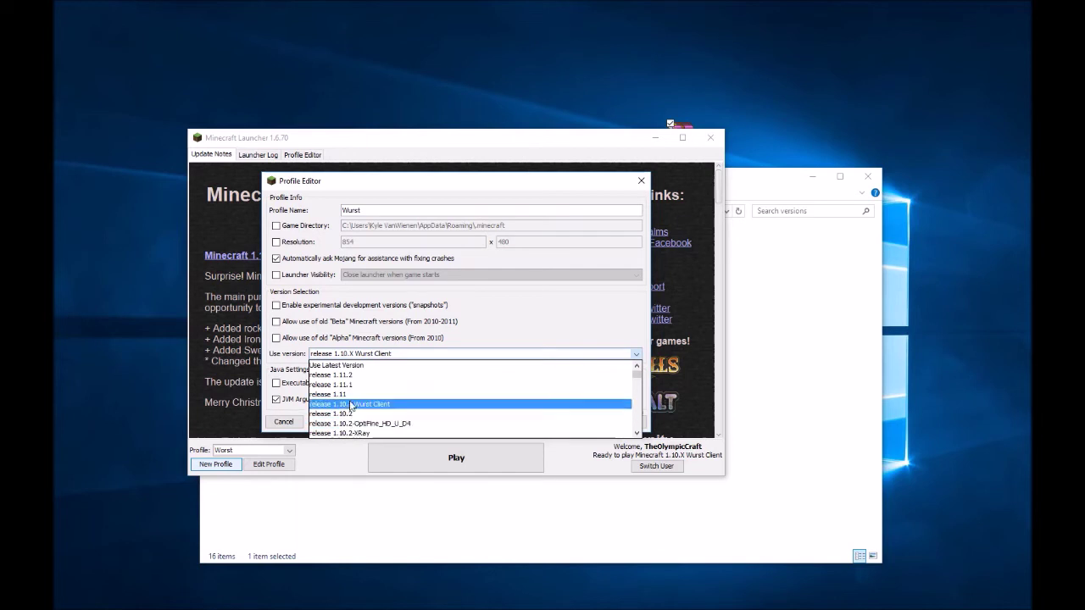
{"action": "left_click", "coordinate": [361, 405]}
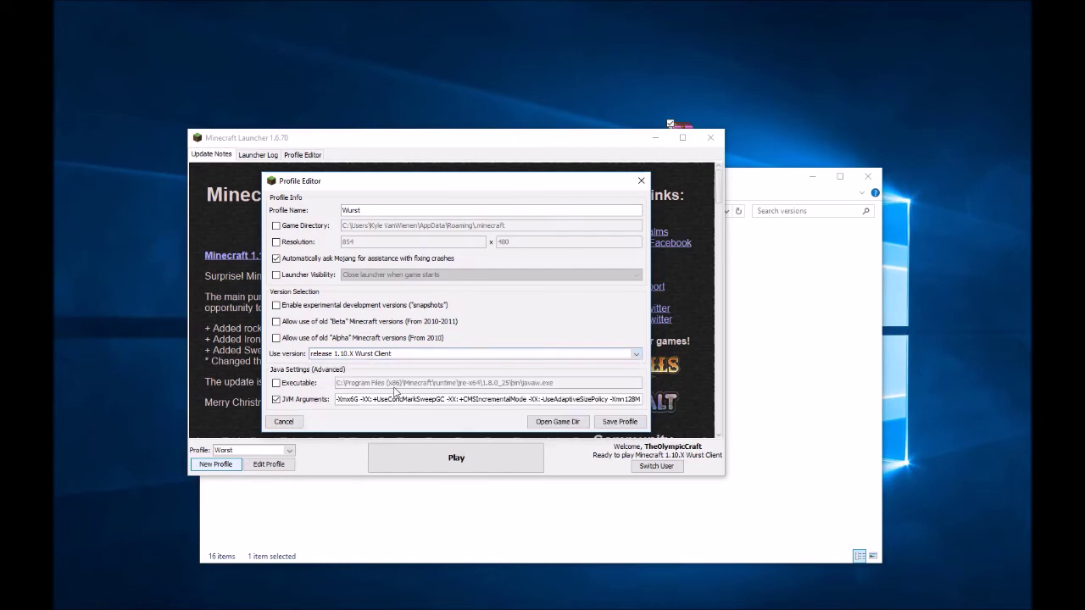
{"action": "left_click", "coordinate": [619, 421]}
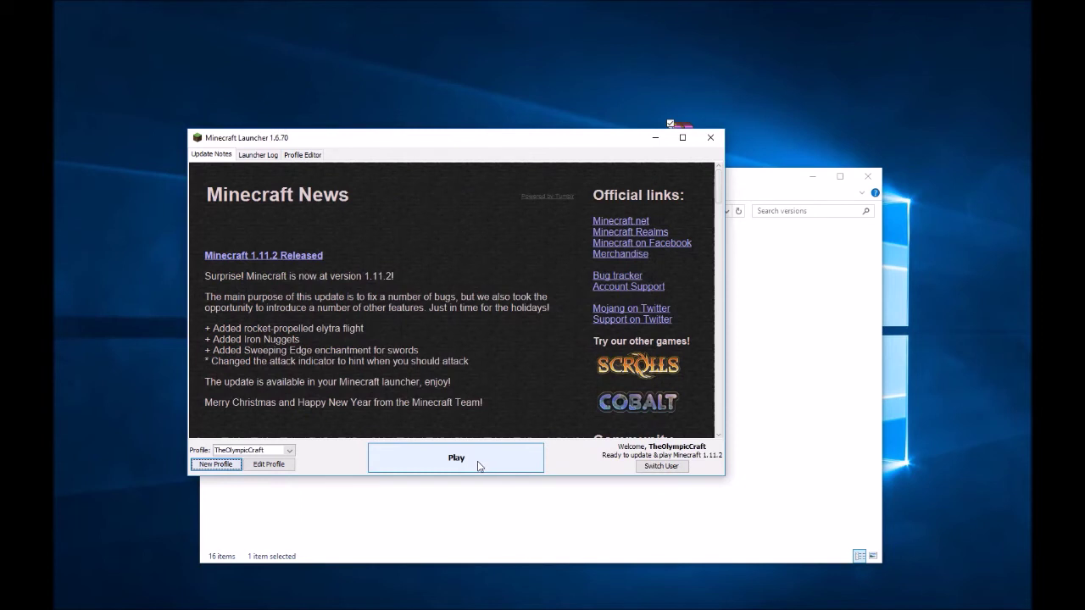
Launch Minecraft with the Wurst profile and close the versions folder window
{"action": "left_click", "coordinate": [273, 453]}
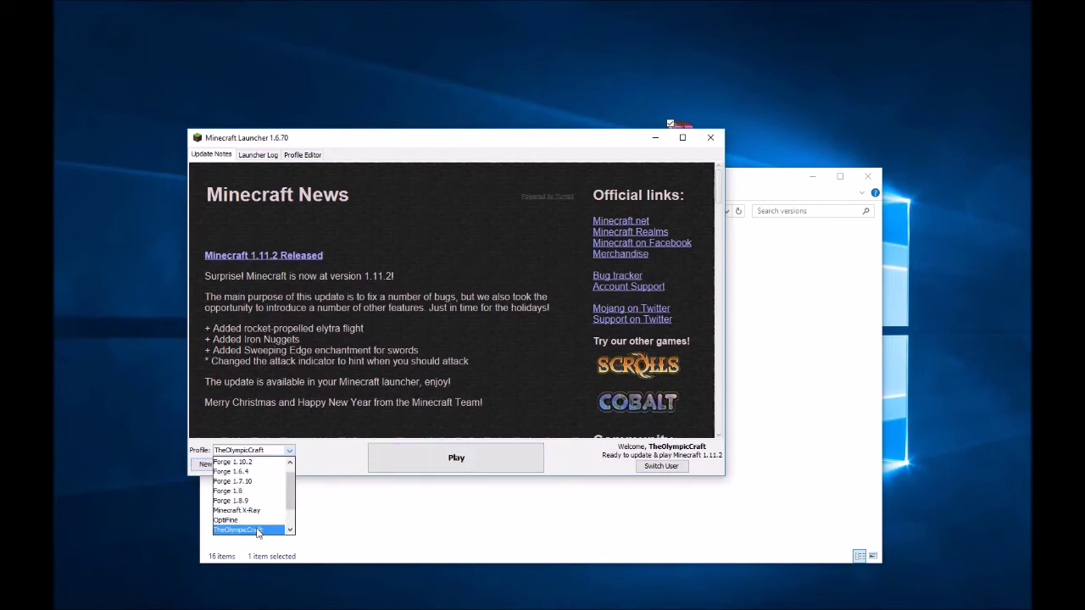
{"action": "scroll", "coordinate": [254, 509], "scroll_direction": "down", "scroll_amount": 1}
{"action": "left_click", "coordinate": [254, 523]}
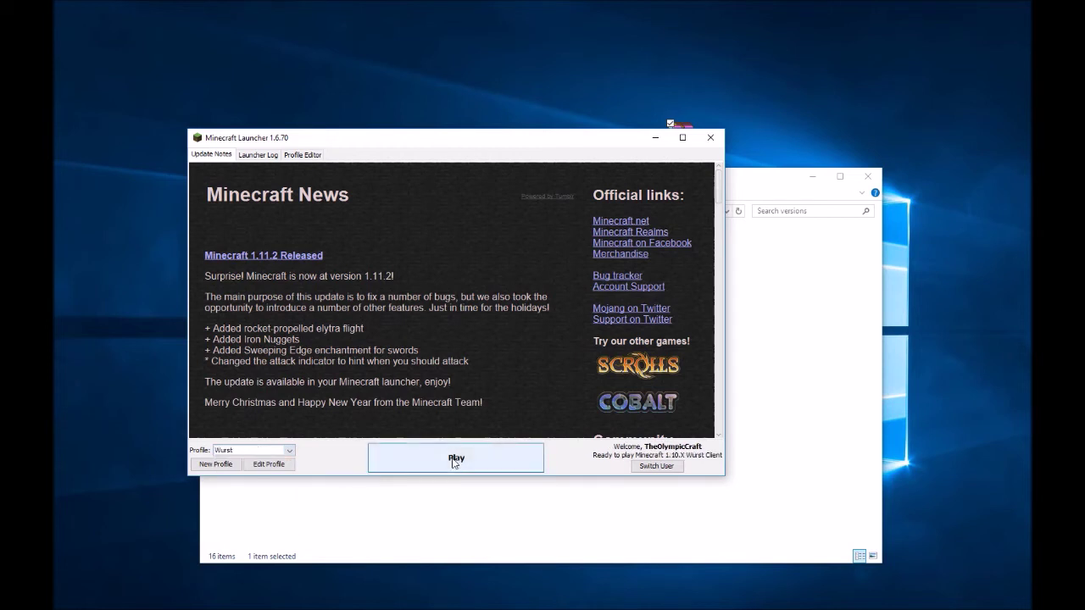
{"action": "left_click", "coordinate": [455, 462]}
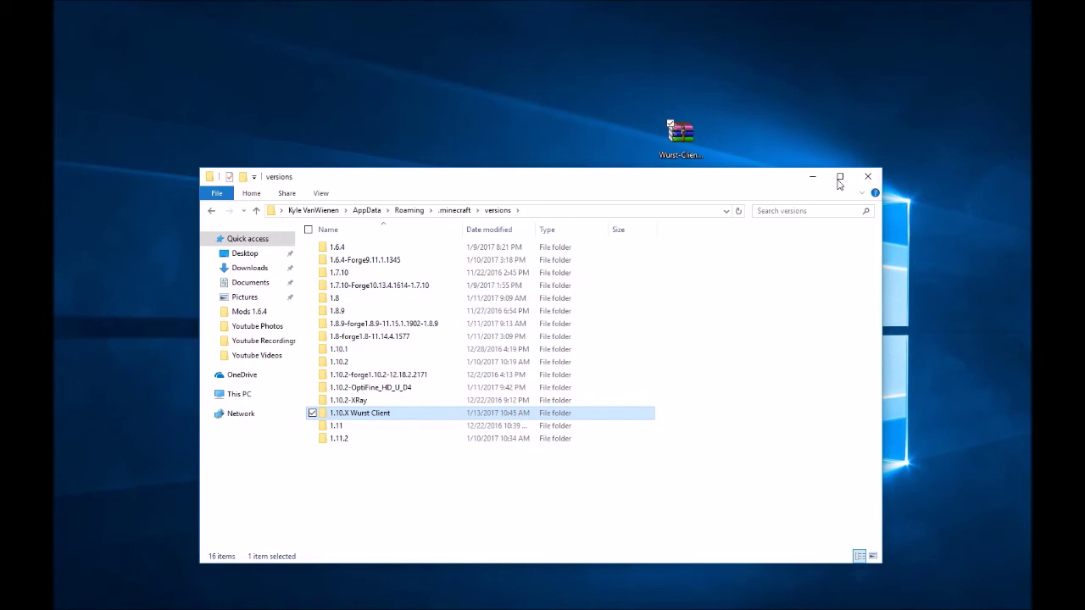
{"action": "left_click", "coordinate": [867, 176]}
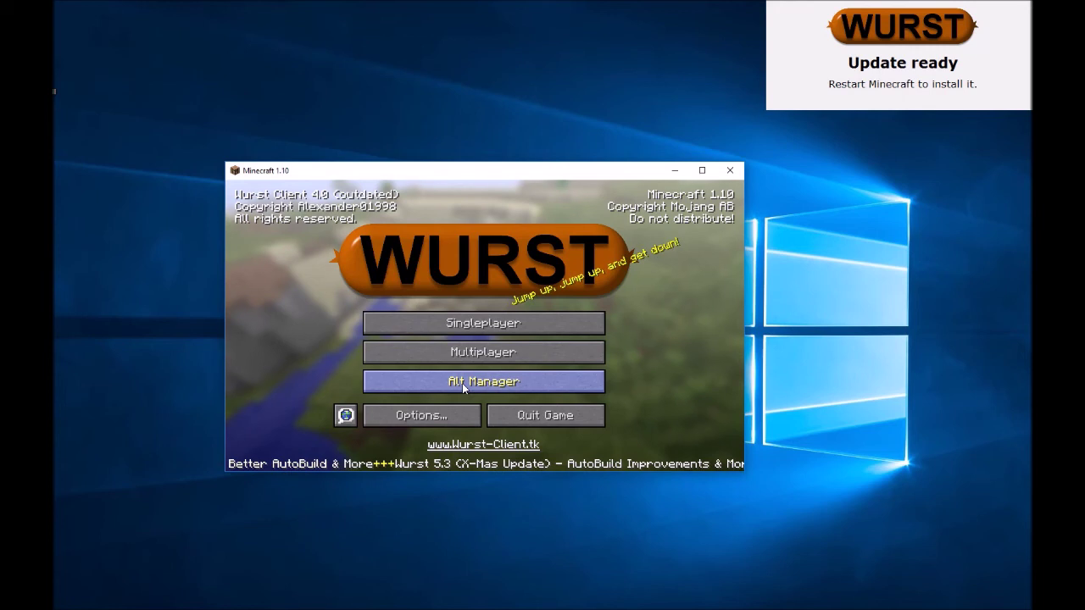
View the list of singleplayer worlds and return to the Wurst main menu
{"action": "left_click", "coordinate": [458, 323]}
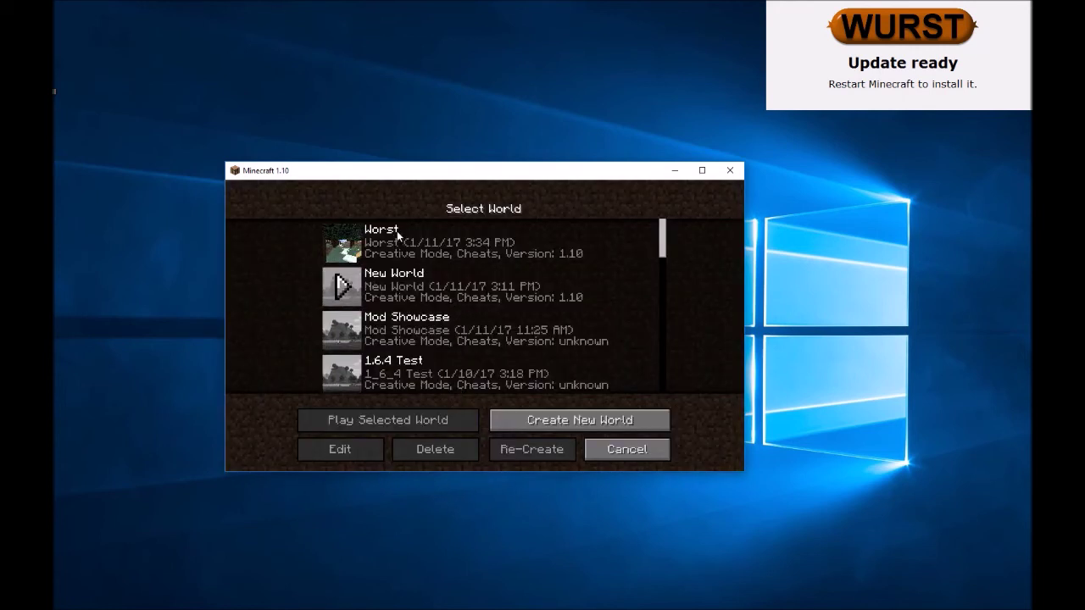
{"action": "left_click", "coordinate": [646, 453]}
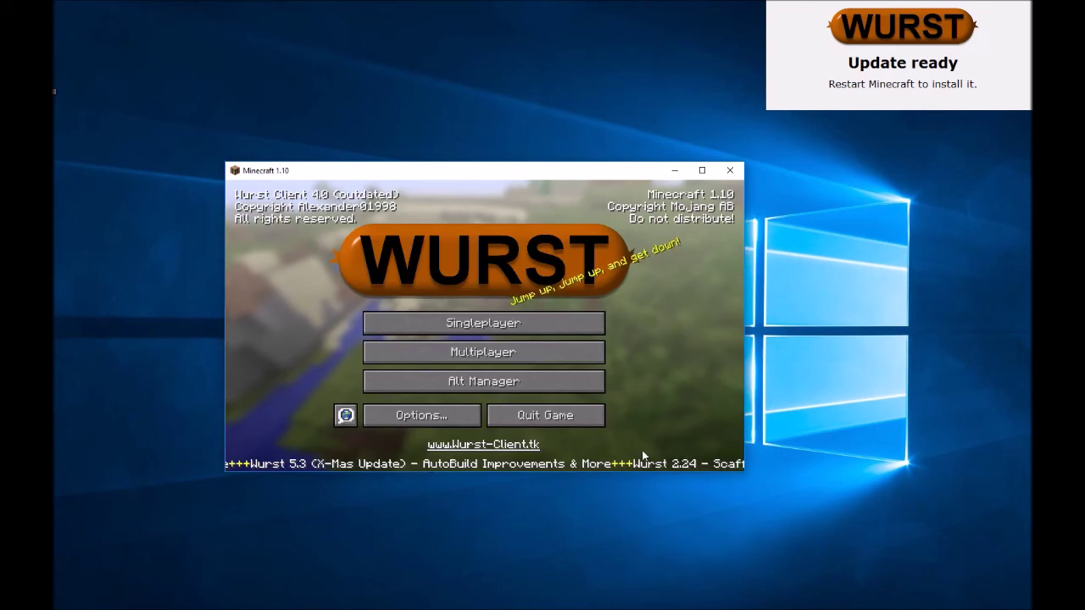